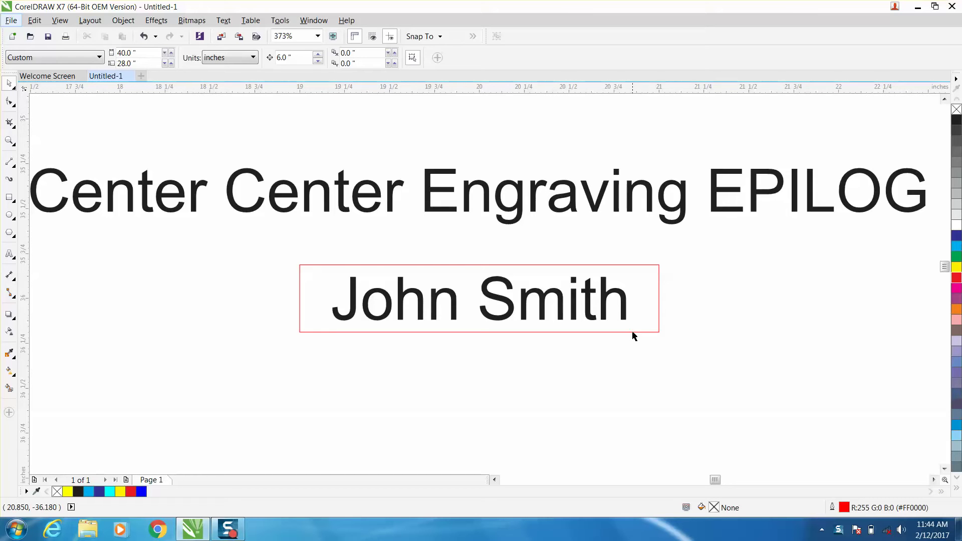
Zoom out from 373% until the whole page and the engraver photos are visible
scroll(634, 336, "down", 6)
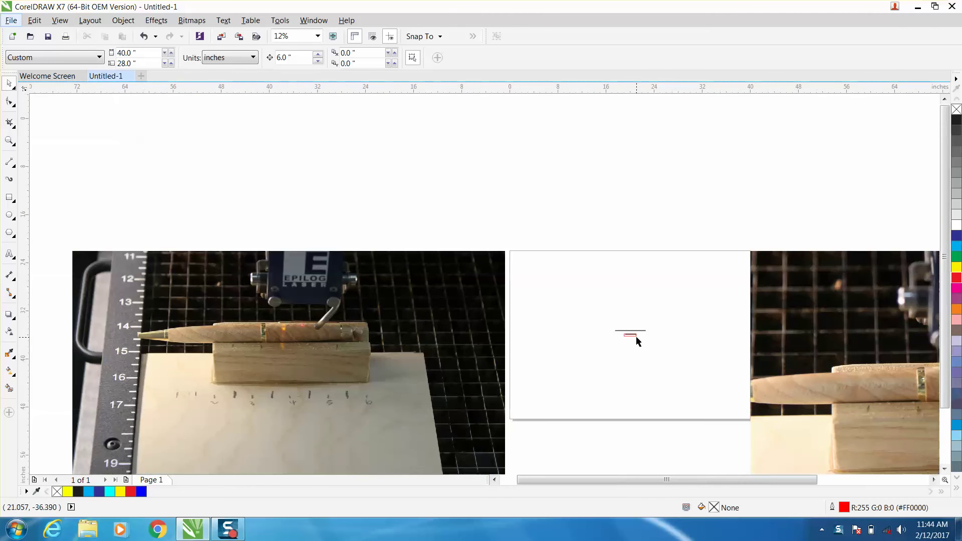
left_click(9, 140)
left_click_drag(168, 299, 426, 437)
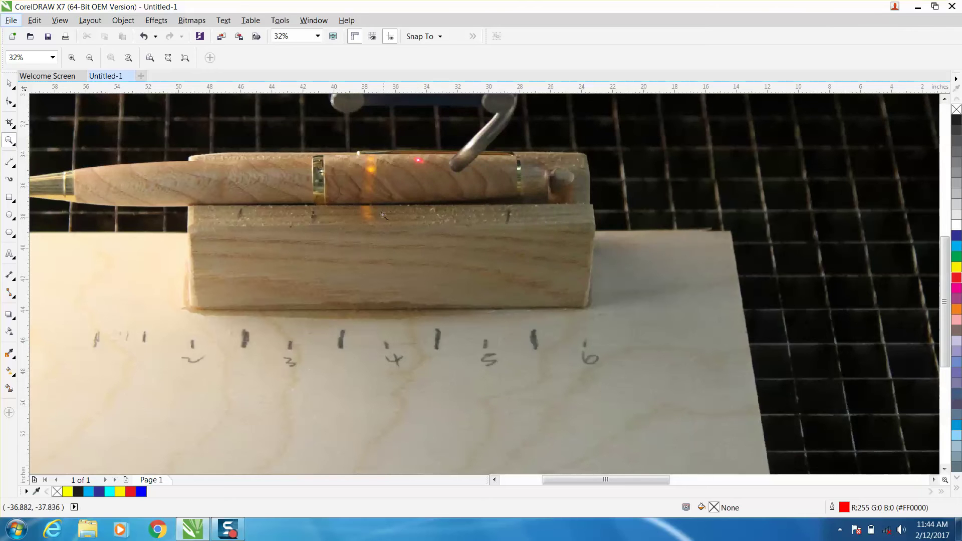
scroll(401, 224, "down", 2)
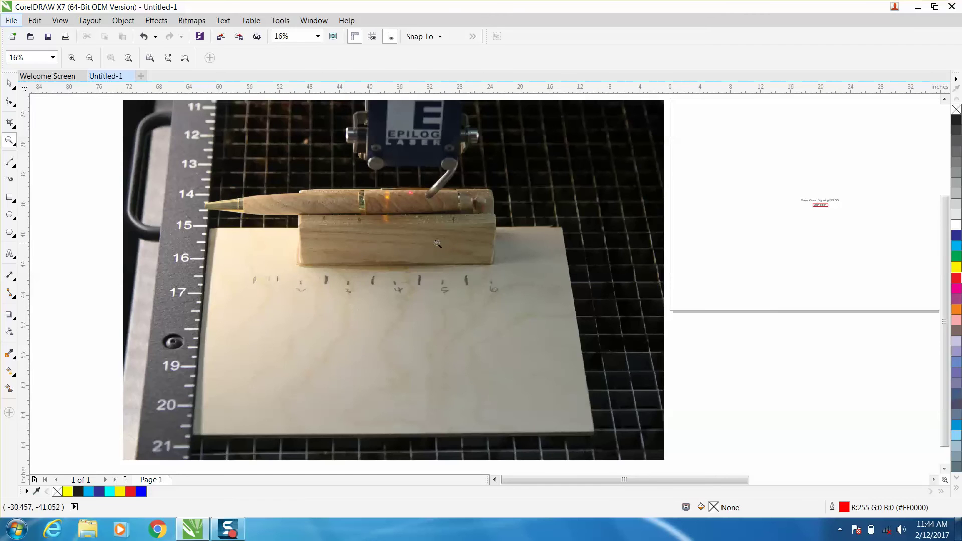
scroll(437, 245, "down", 2)
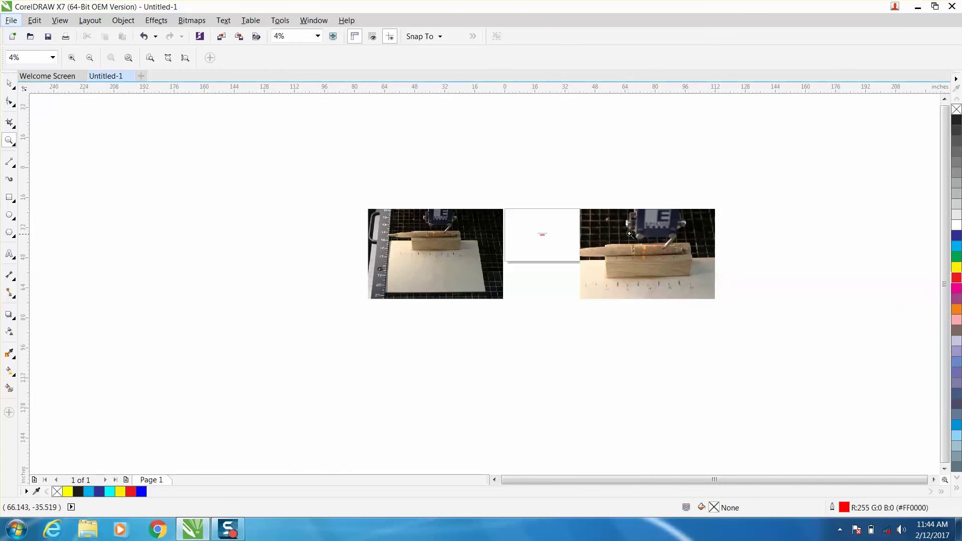
left_click_drag(650, 256, 736, 283)
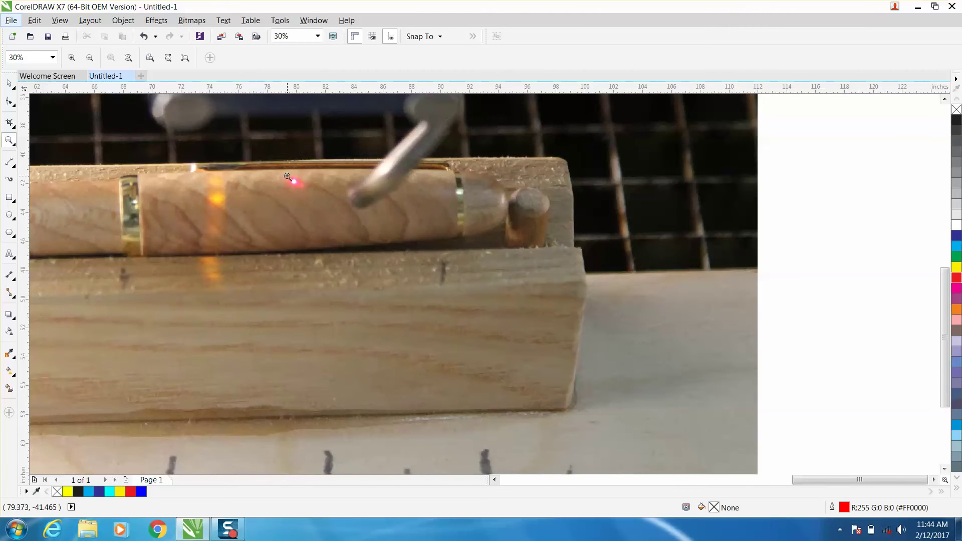
scroll(288, 178, "down", 3)
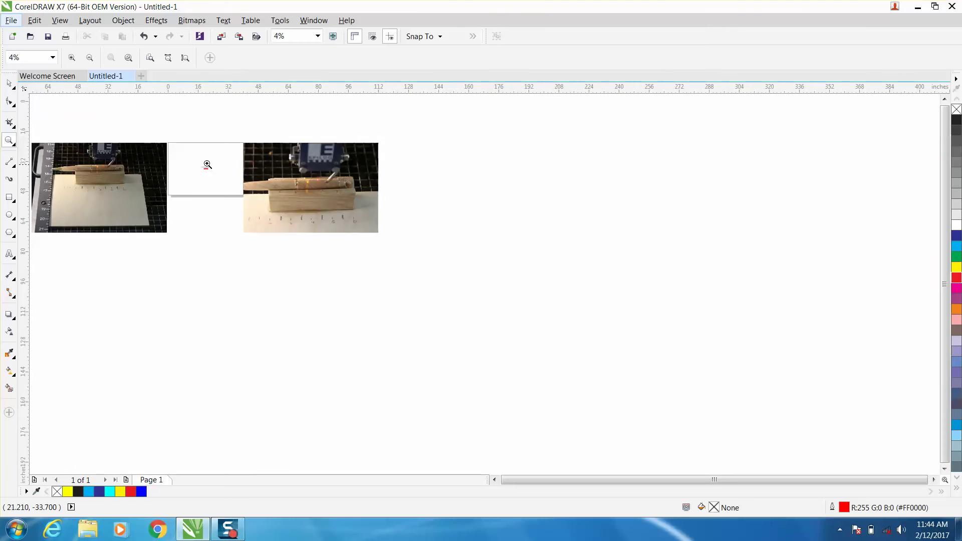
Zoom in closely on the John Smith line and select its red hairline box
left_click_drag(198, 161, 234, 175)
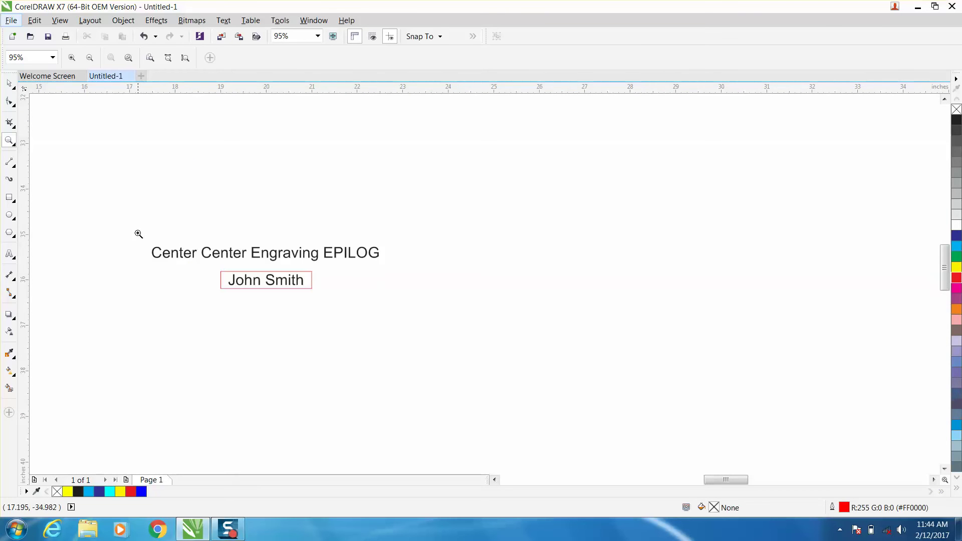
left_click_drag(143, 241, 401, 317)
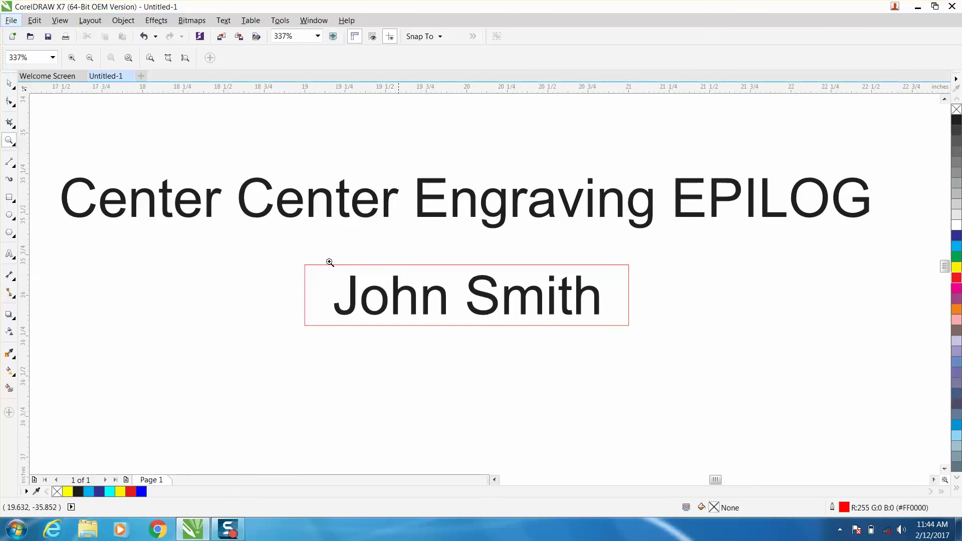
left_click(9, 83)
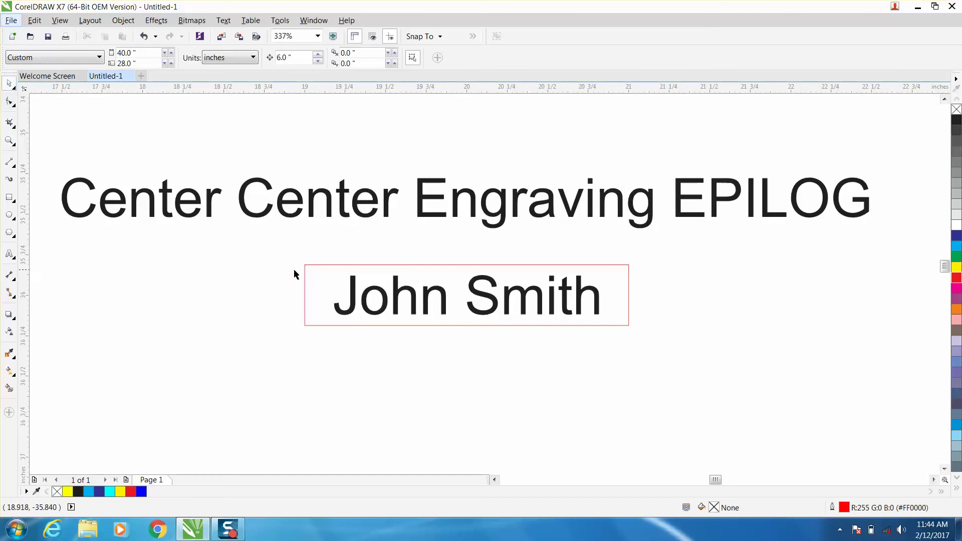
left_click(321, 266)
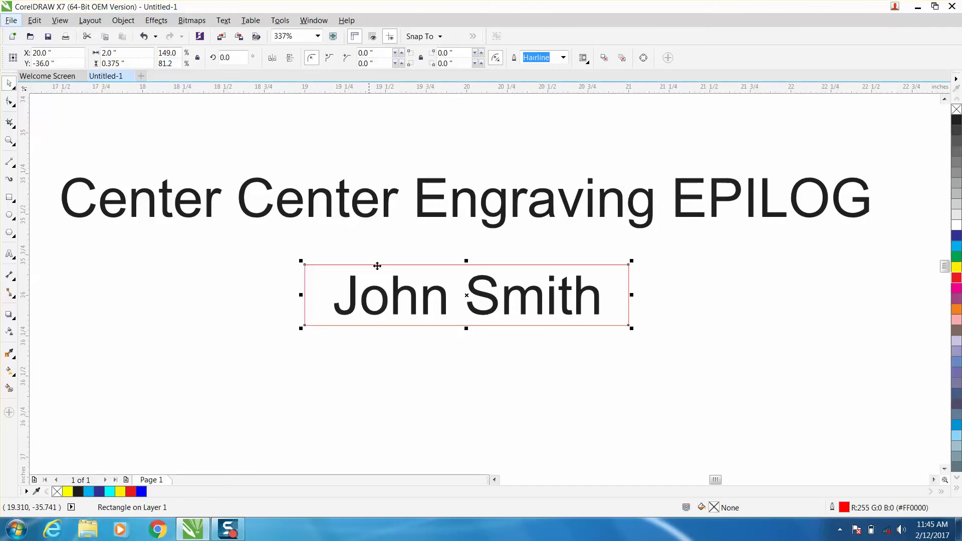
Test-move the box and the John Smith text, undo both moves, and reselect the box
left_click_drag(467, 295, 417, 345)
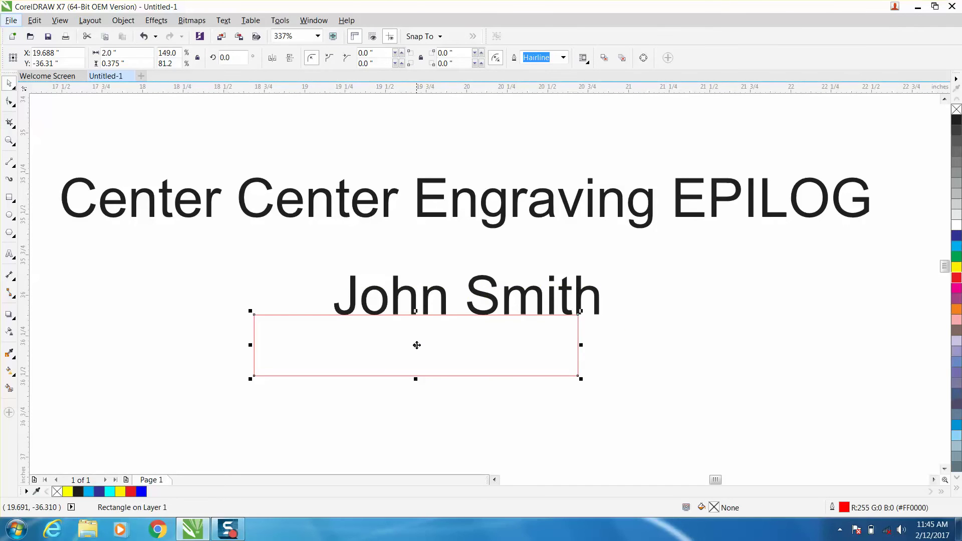
key("ctrl+z")
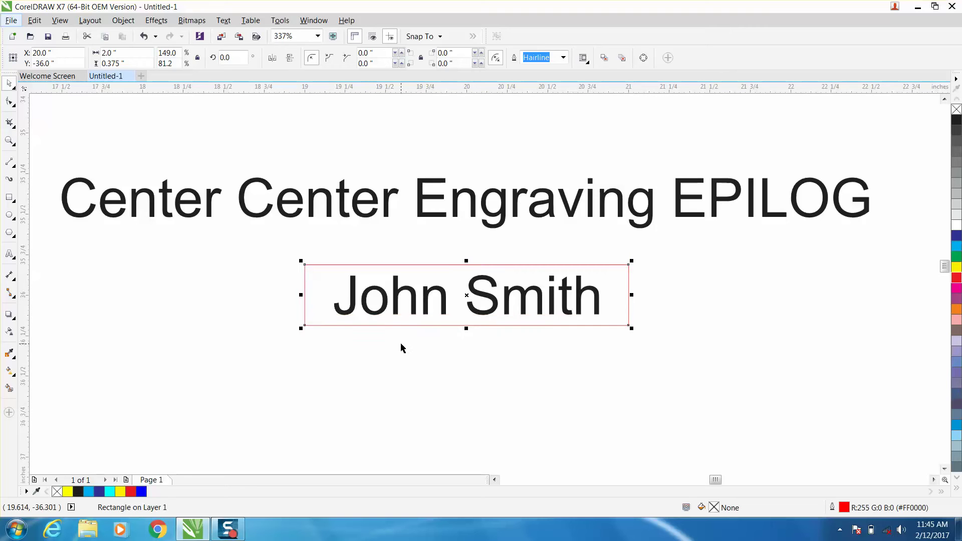
left_click(490, 301)
left_click_drag(490, 301, 504, 366)
key("ctrl+z")
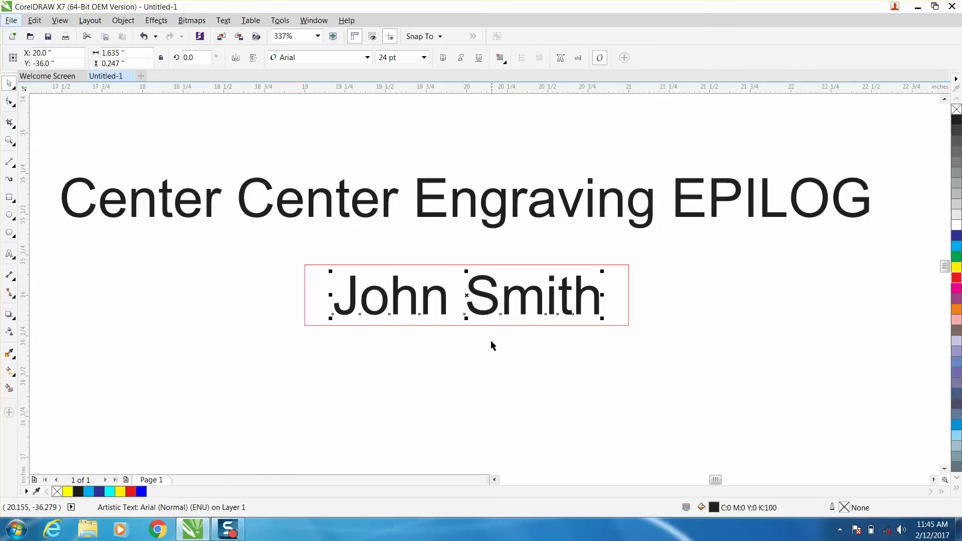
left_click(491, 341)
left_click(494, 326)
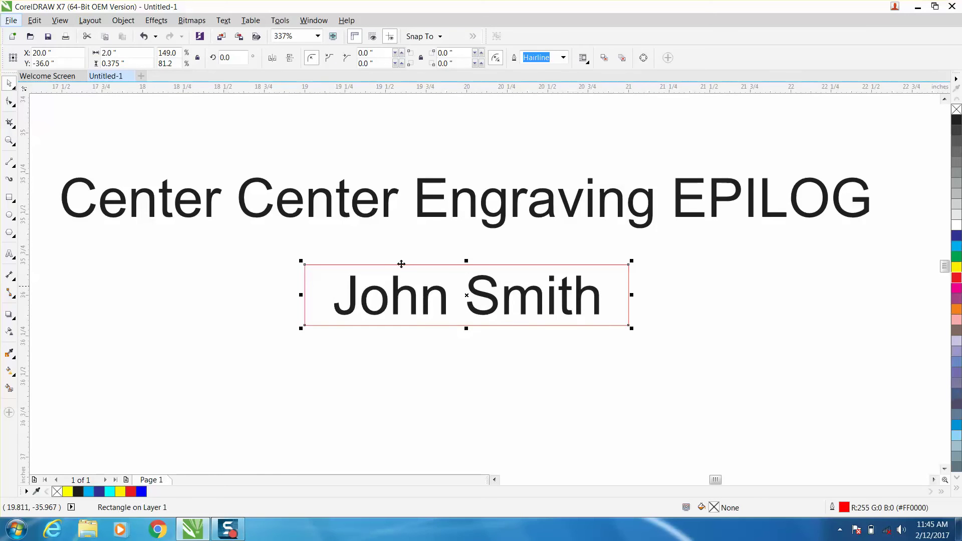
Print the selection only to the Epilog as a Vector job with Center-Center engraving
left_click(65, 38)
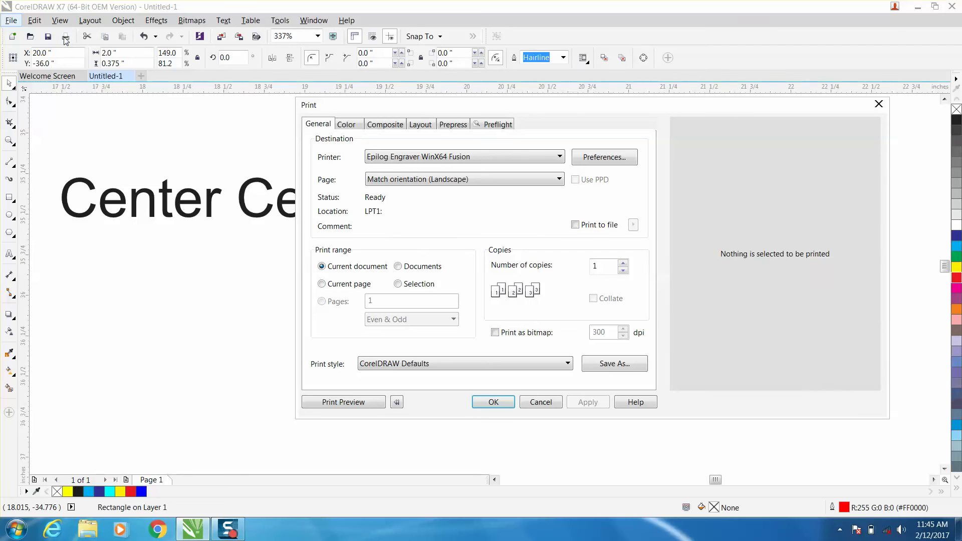
left_click(398, 285)
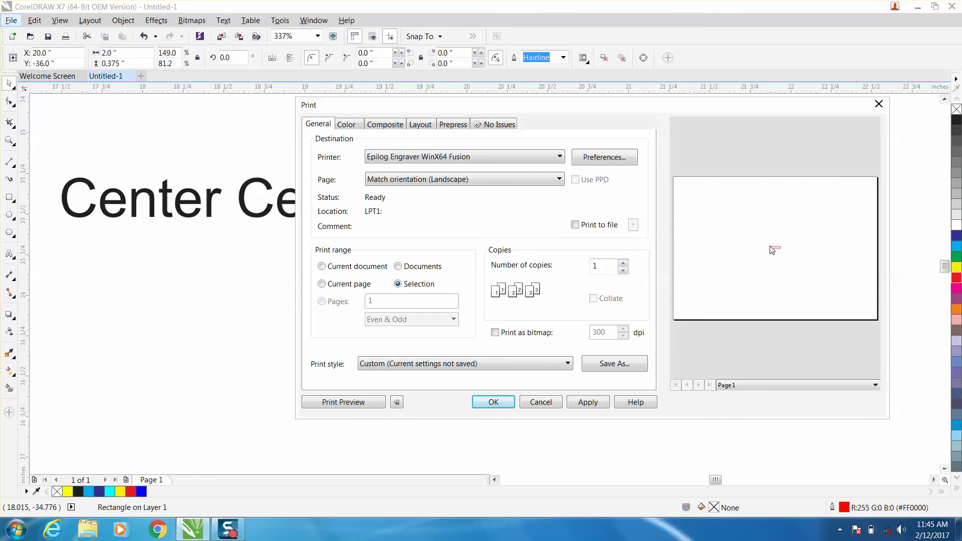
left_click(628, 161)
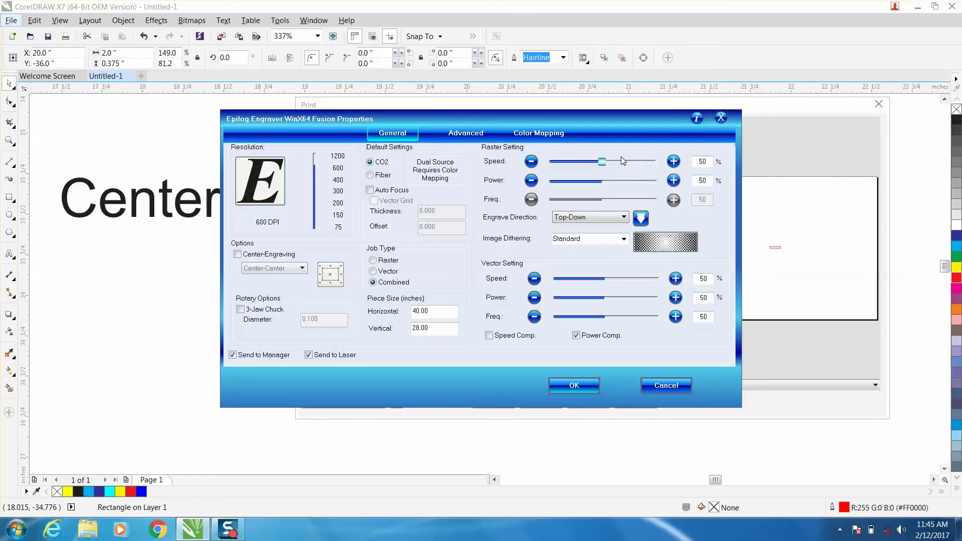
left_click(372, 271)
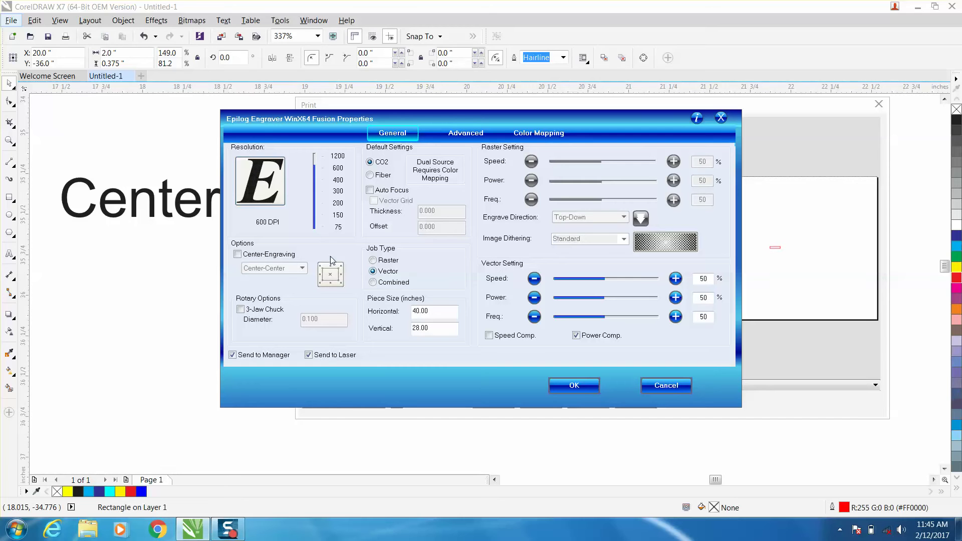
left_click(238, 255)
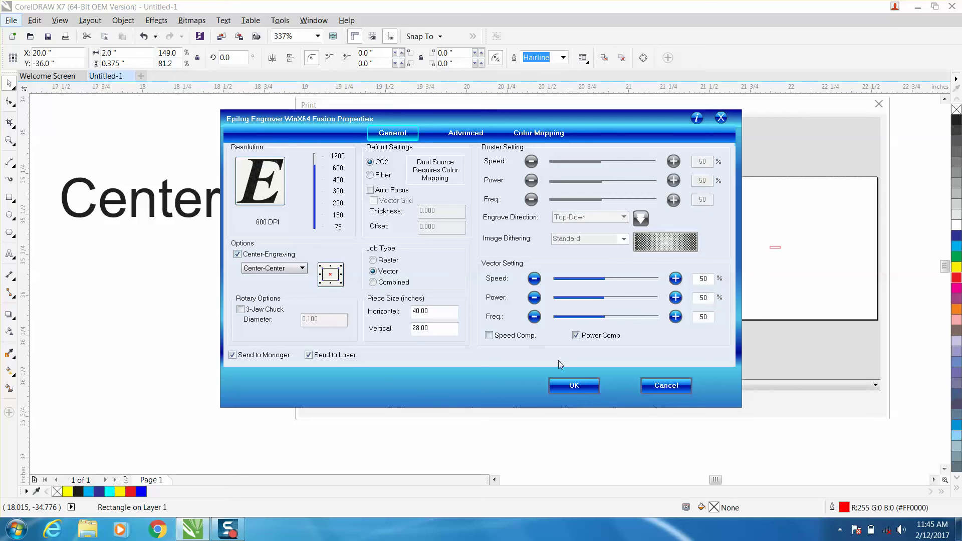
left_click(722, 119)
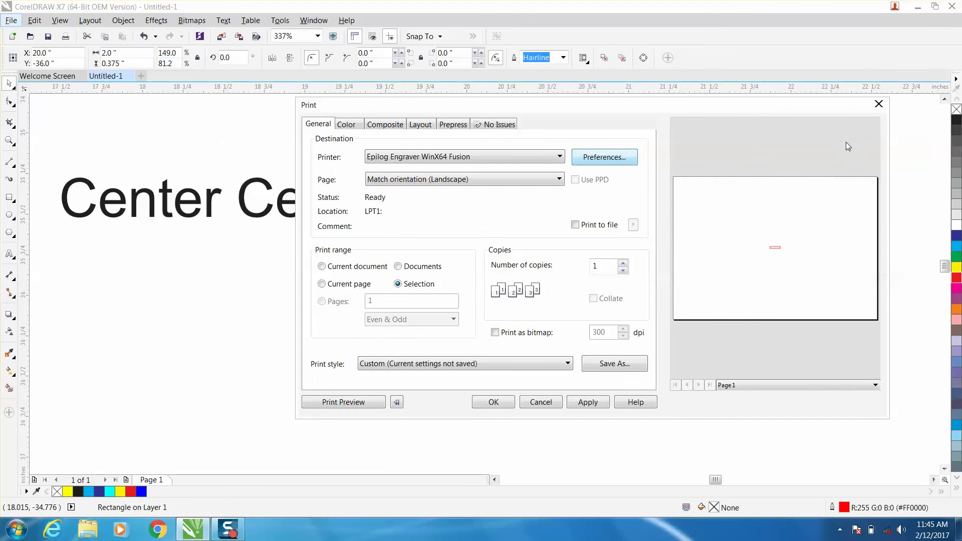
left_click(879, 104)
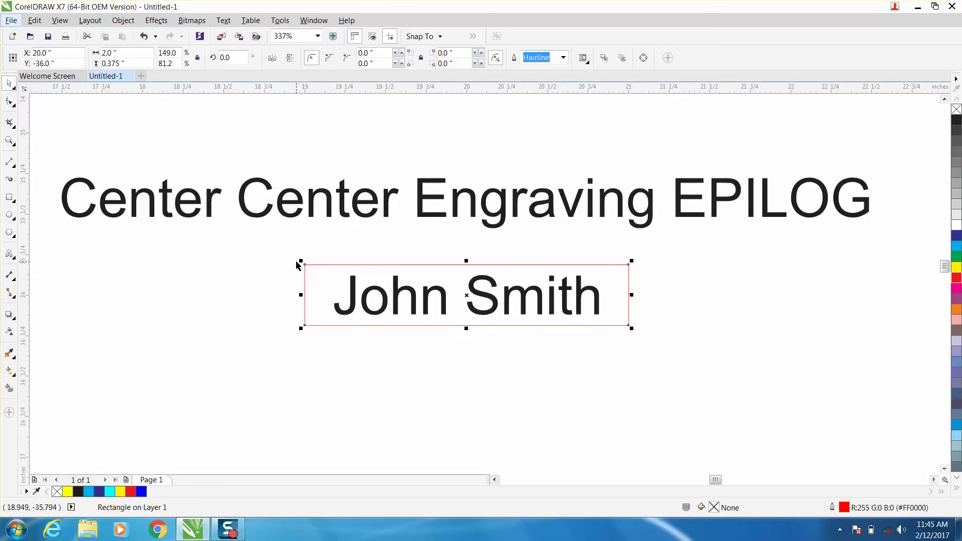
scroll(366, 275, "down", 6)
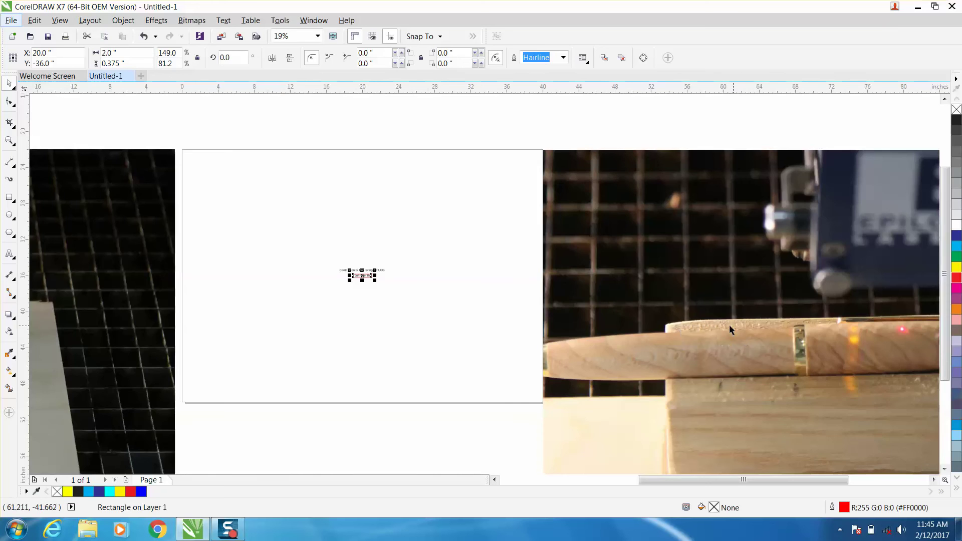
Zoom out and marquee-zoom onto the pen photo to the right of the page
scroll(730, 328, "down", 2)
left_click(771, 321)
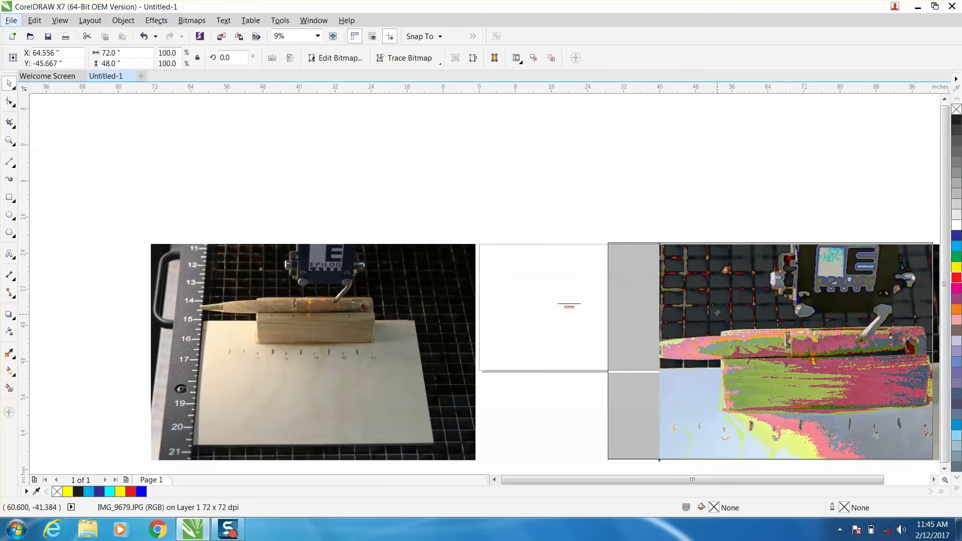
left_click(15, 144)
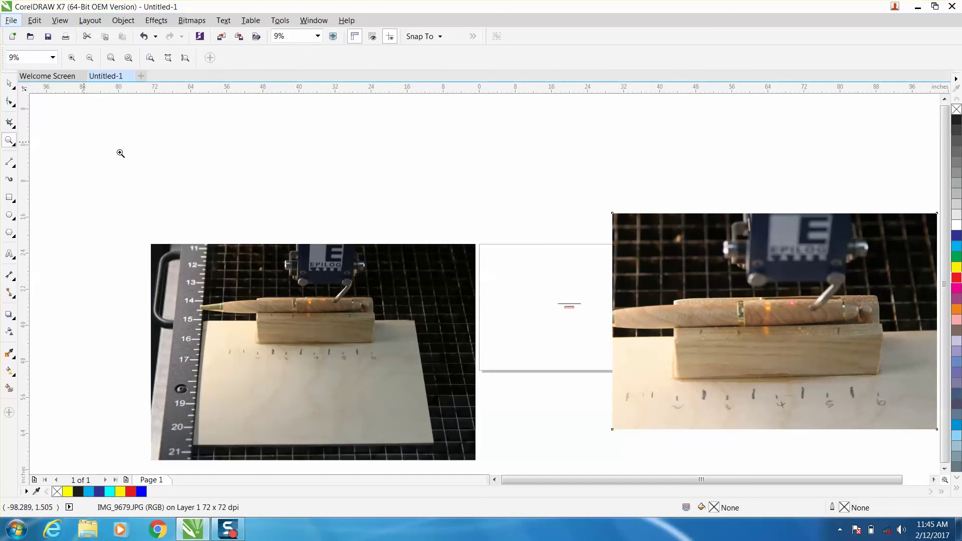
left_click_drag(682, 300, 896, 354)
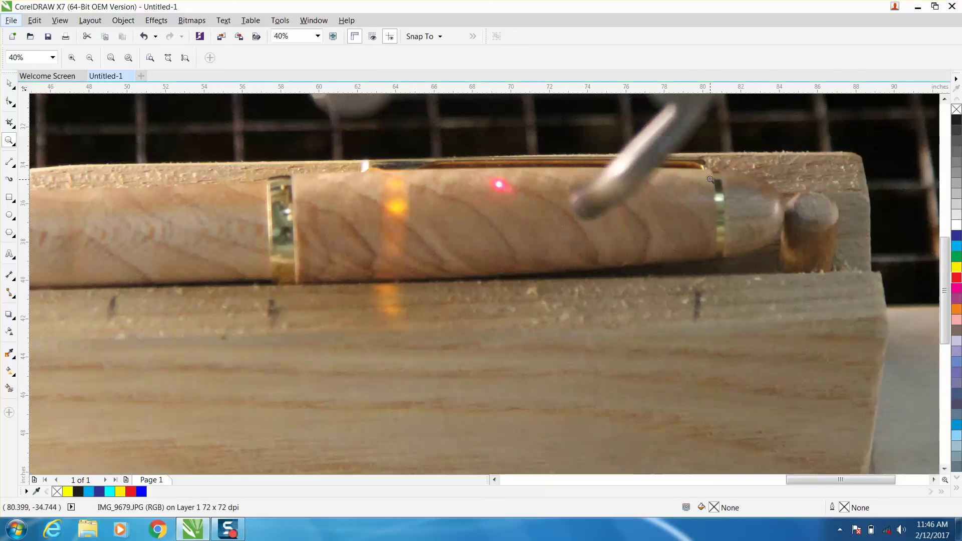
Zoom back onto the page and close in on the John Smith text and its box
scroll(340, 221, "down", 3)
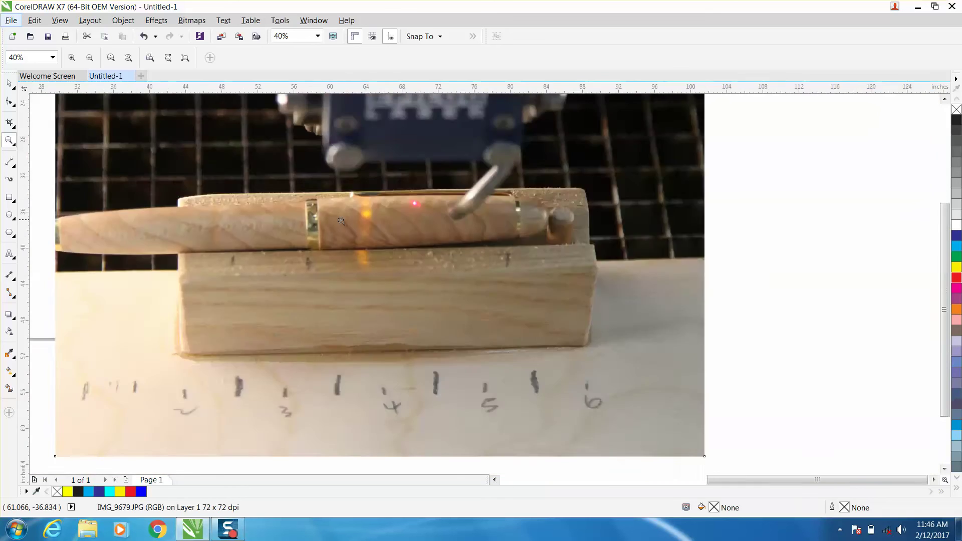
left_click_drag(268, 216, 300, 234)
left_click_drag(220, 206, 377, 258)
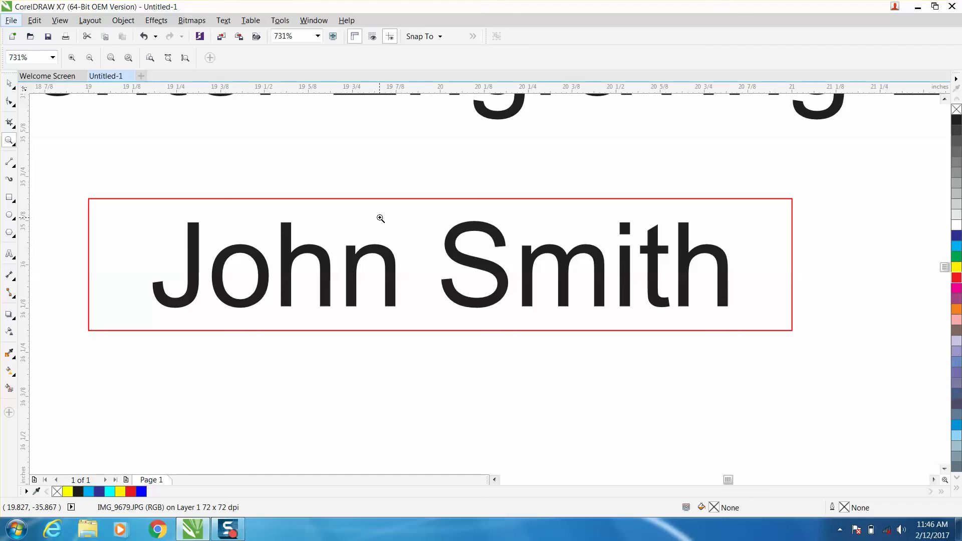
Select the name text and red box together, then undo an overly large move
left_click(9, 84)
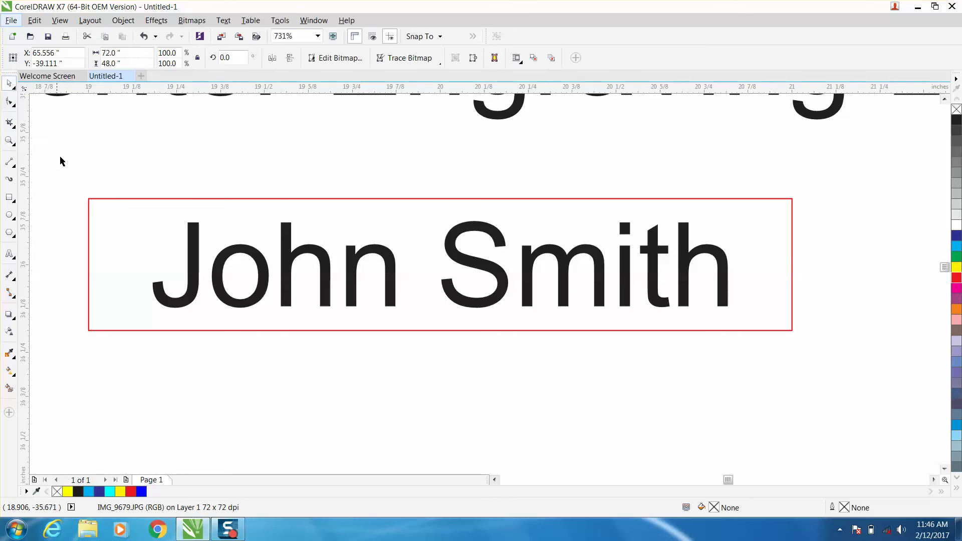
left_click_drag(58, 153, 808, 382)
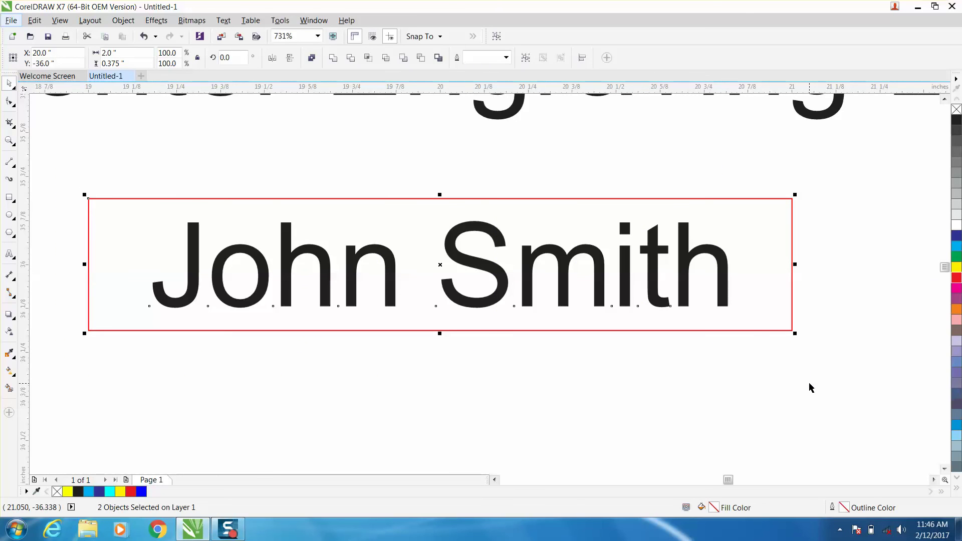
key("p")
key("ctrl+z")
Set the nudge distance to 0.001" and nudge the text and box slightly left
left_click(441, 135)
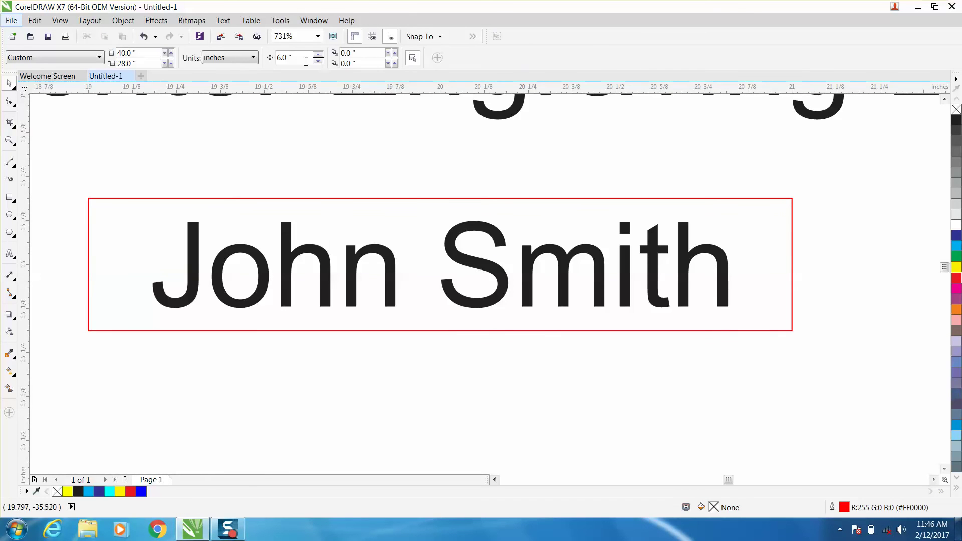
left_click(289, 57)
key("BackSpace")
left_click_drag(62, 166, 822, 350)
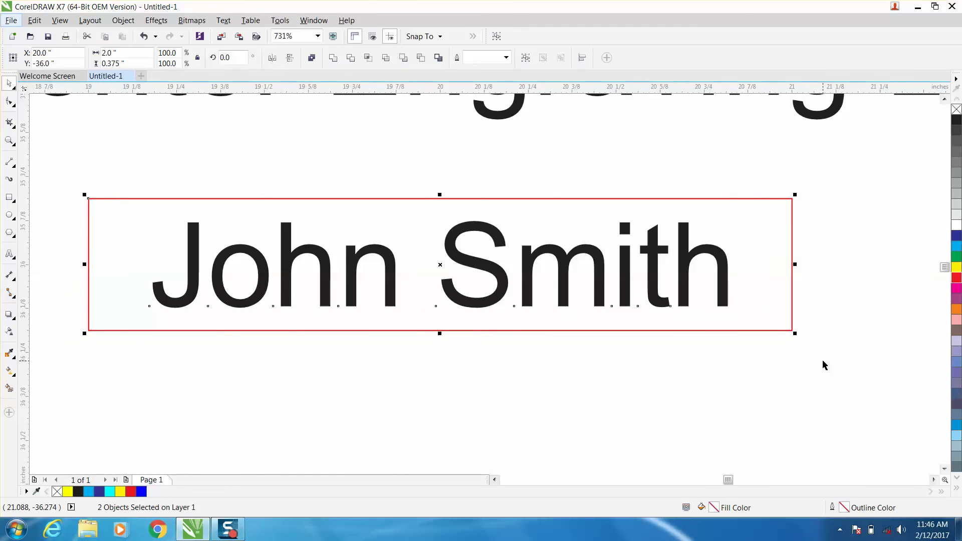
key("Left")
key("Left")
key("Left")
key("Left")
key("Left")
key("Left")
key("Left")
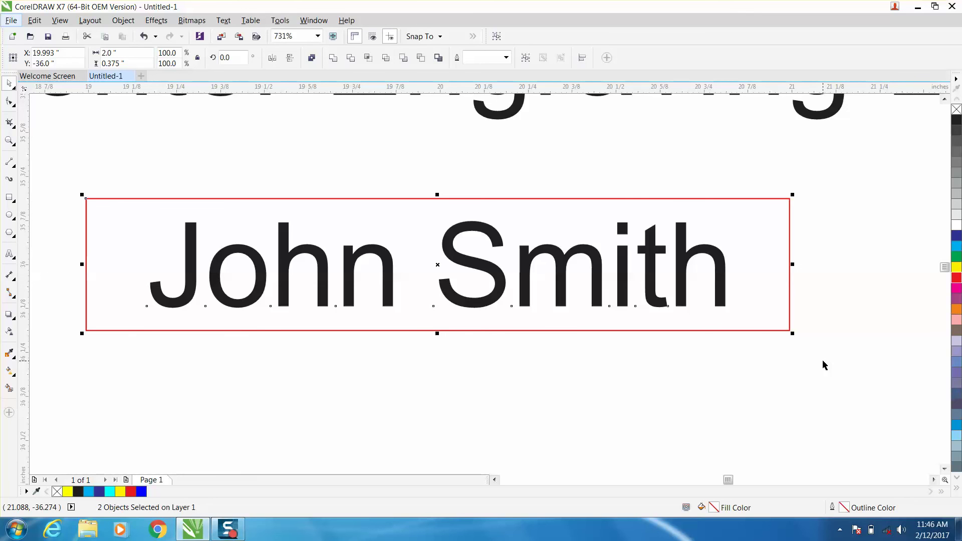
left_click(608, 187)
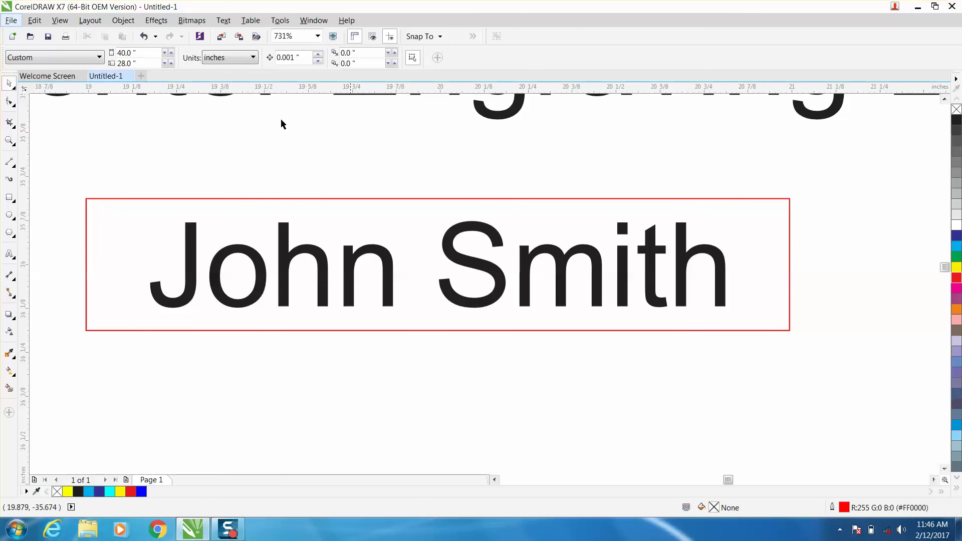
left_click(65, 36)
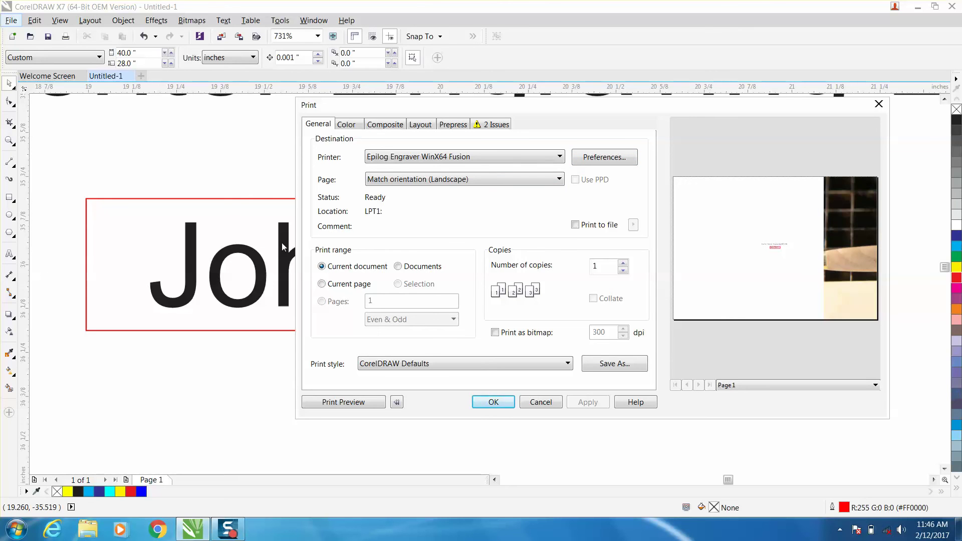
left_click(545, 405)
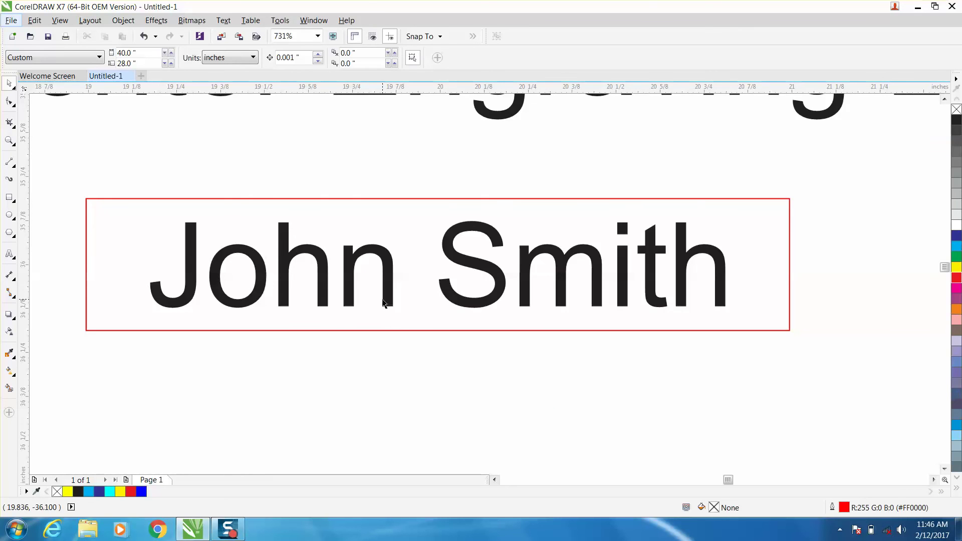
left_click(387, 301)
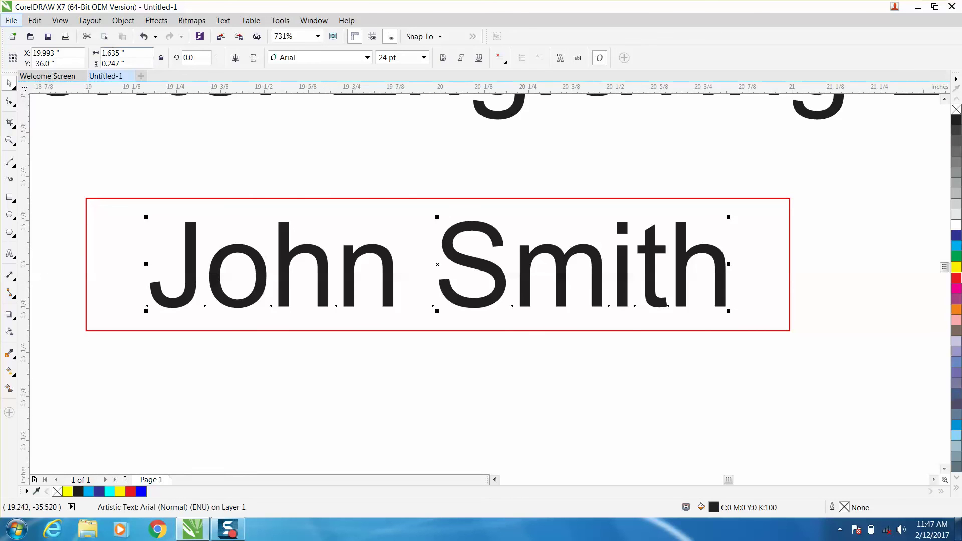
left_click(67, 38)
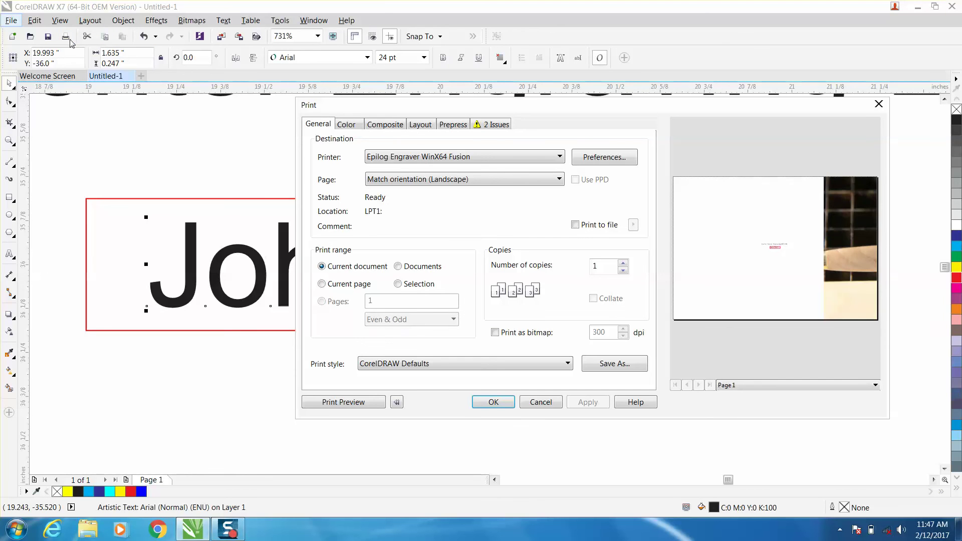
left_click(398, 284)
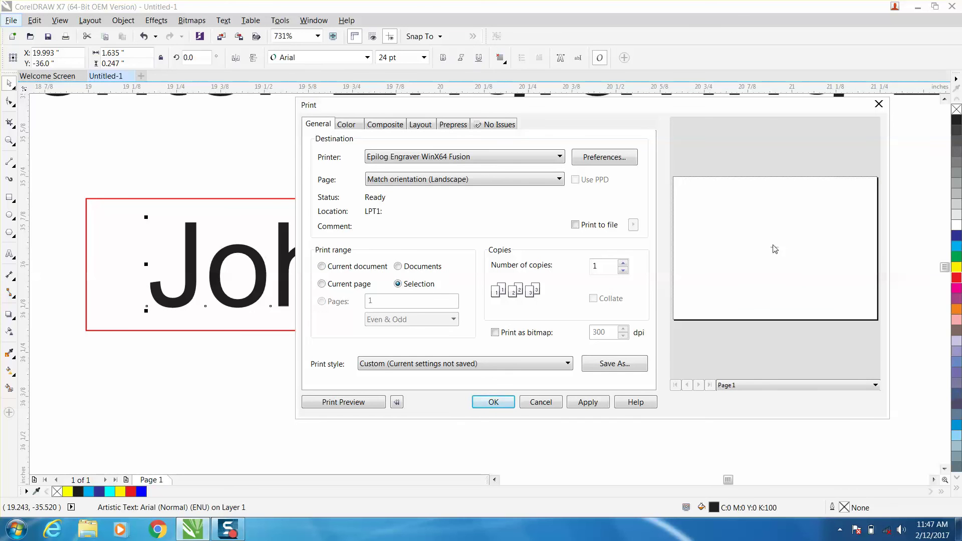
left_click(605, 160)
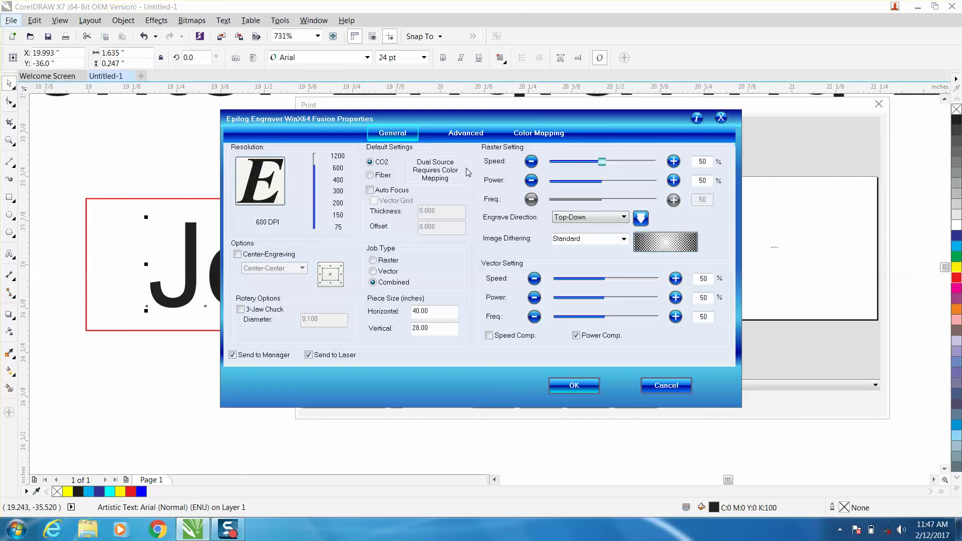
left_click(238, 254)
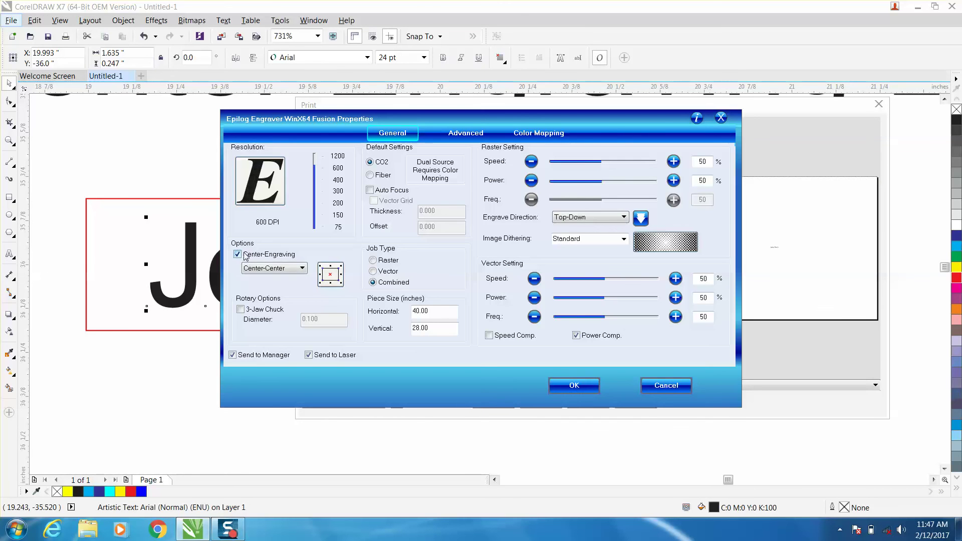
left_click(374, 260)
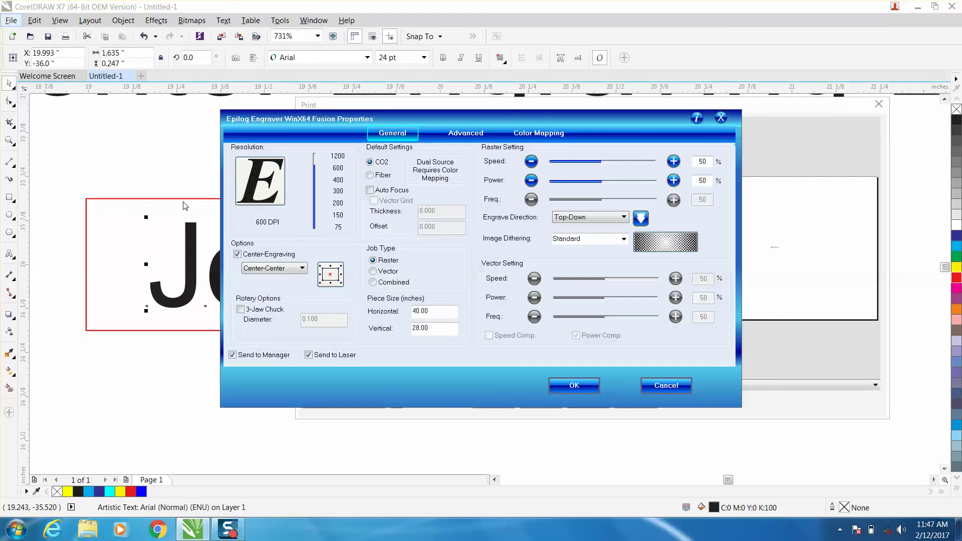
left_click(660, 389)
left_click(552, 401)
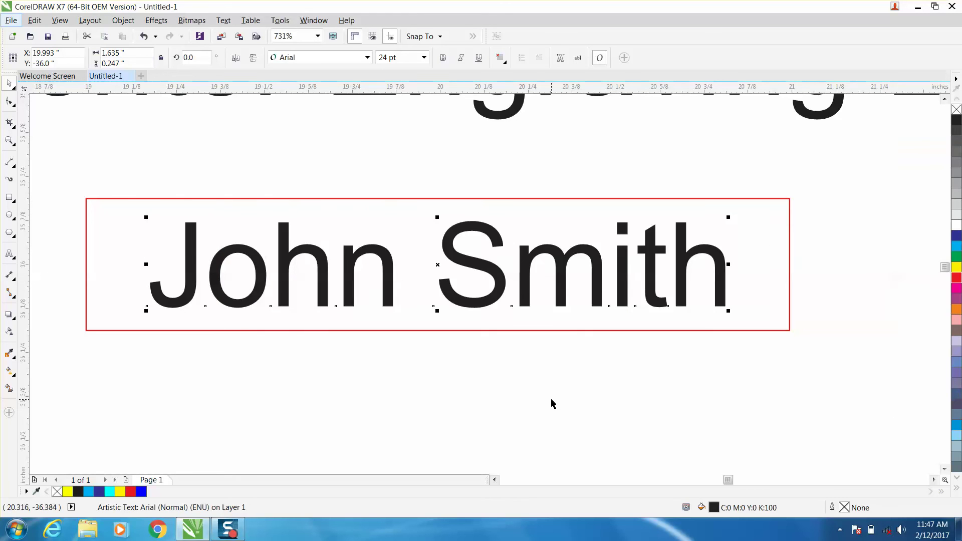